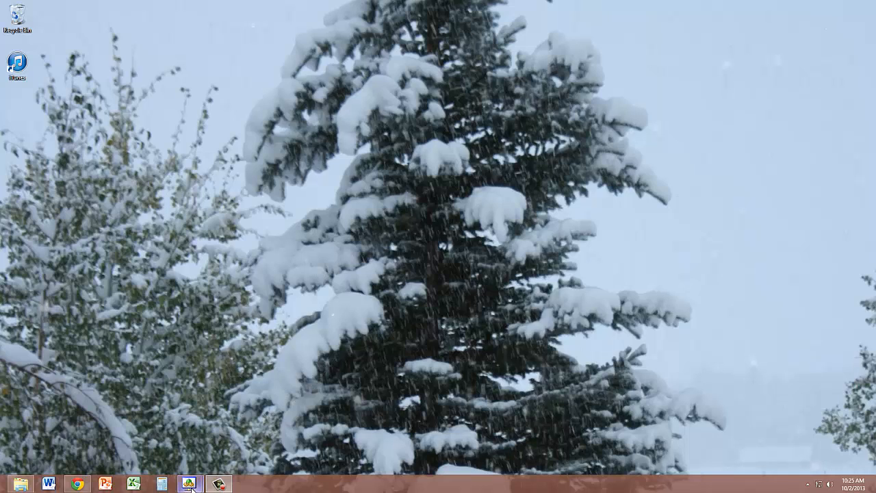
Switch to the remote desktop session and bring up Sage ACT! on the contact record.
{"action": "mouse_move", "coordinate": [191, 485]}
{"action": "left_click", "coordinate": [148, 438]}
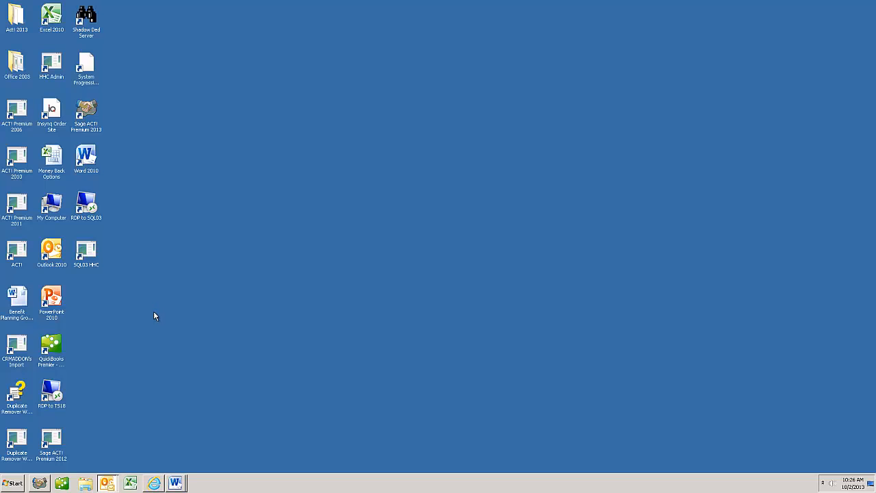
{"action": "left_click", "coordinate": [39, 484]}
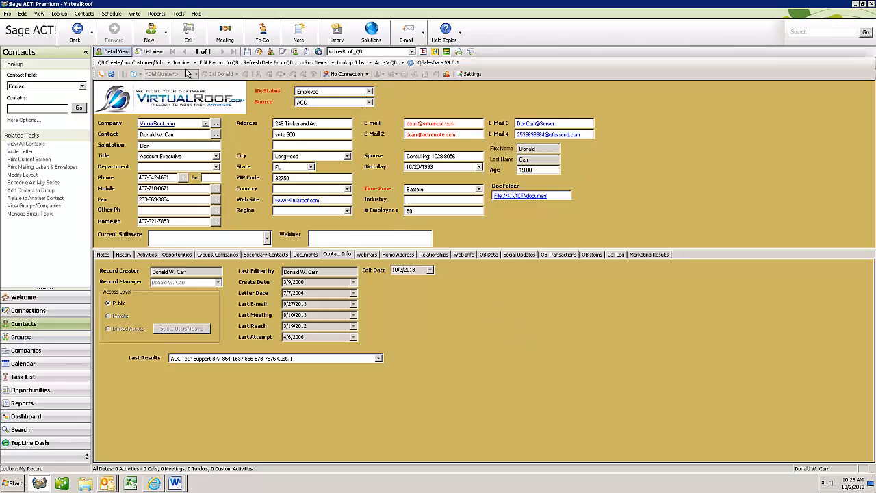
{"action": "left_click", "coordinate": [178, 14]}
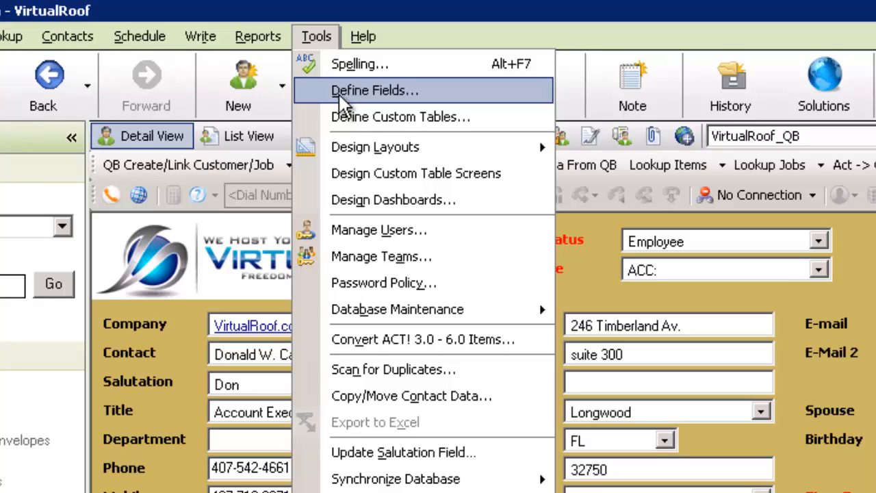
{"action": "left_click", "coordinate": [315, 38]}
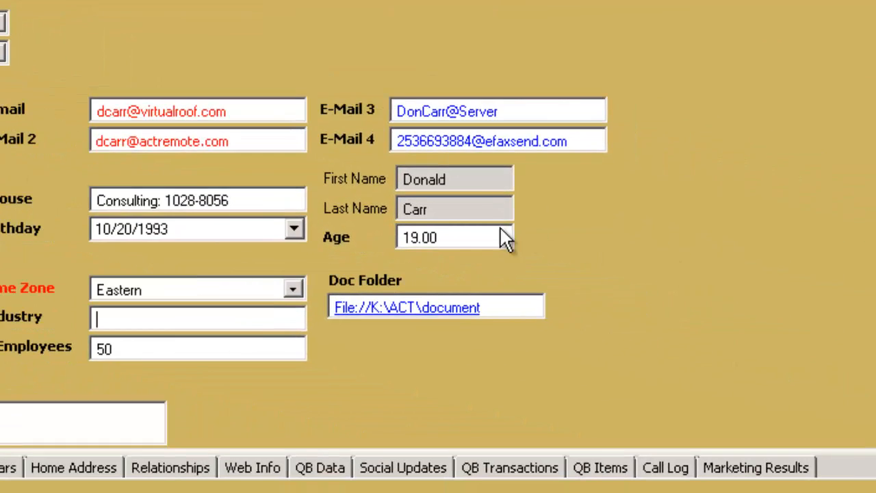
{"action": "left_click", "coordinate": [477, 239]}
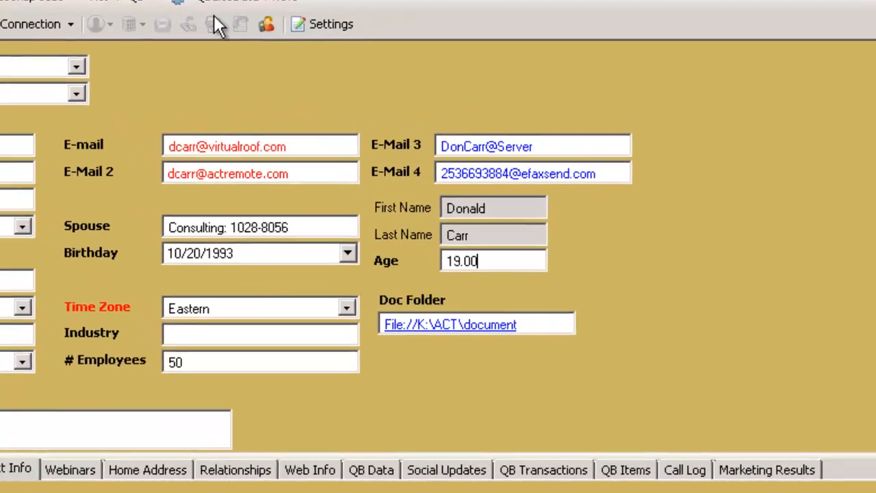
Open Automatic Field Calculations and start a new contact calculation named Contact Age.
{"action": "left_click", "coordinate": [353, 60]}
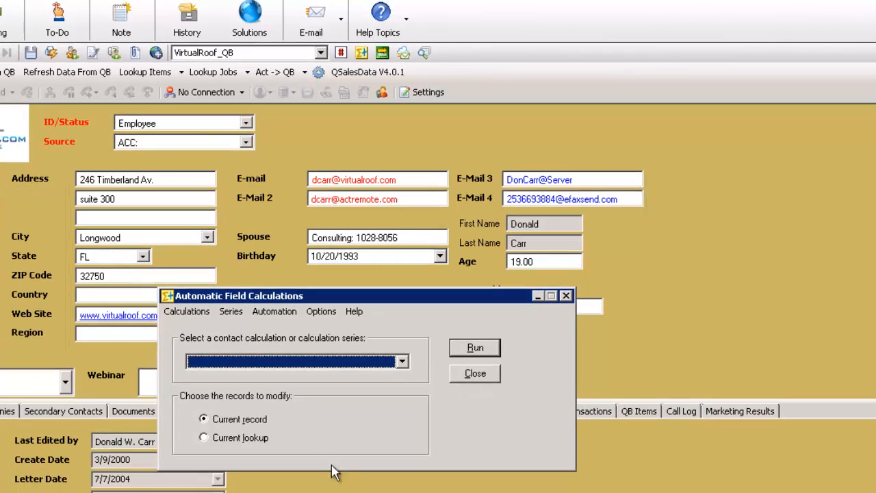
{"action": "left_click", "coordinate": [186, 311]}
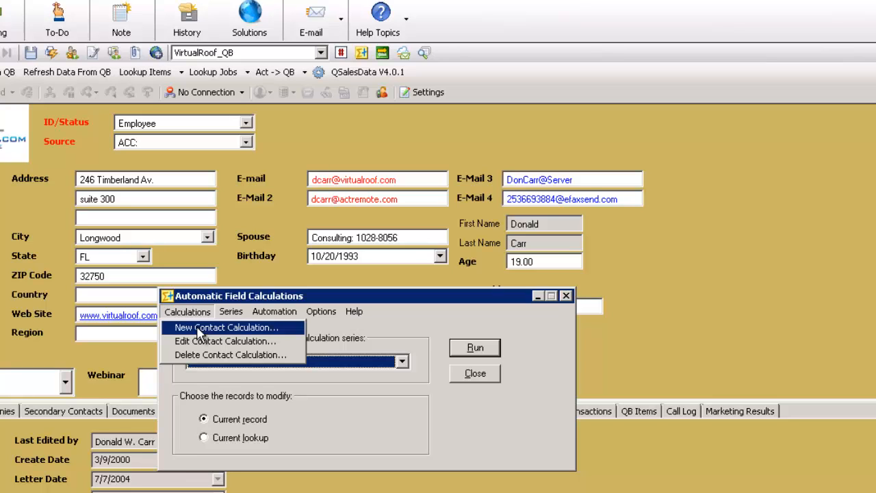
{"action": "left_click", "coordinate": [199, 328]}
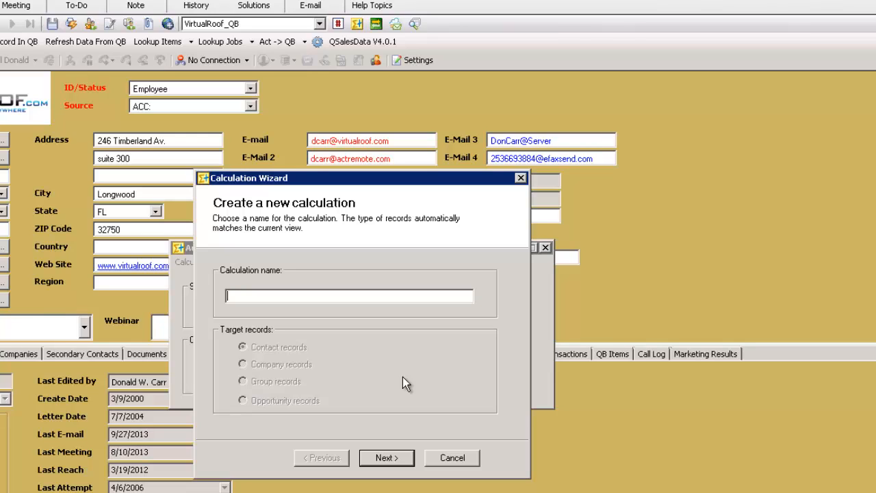
{"action": "type", "text": "Contact Age"}
{"action": "left_click", "coordinate": [385, 458]}
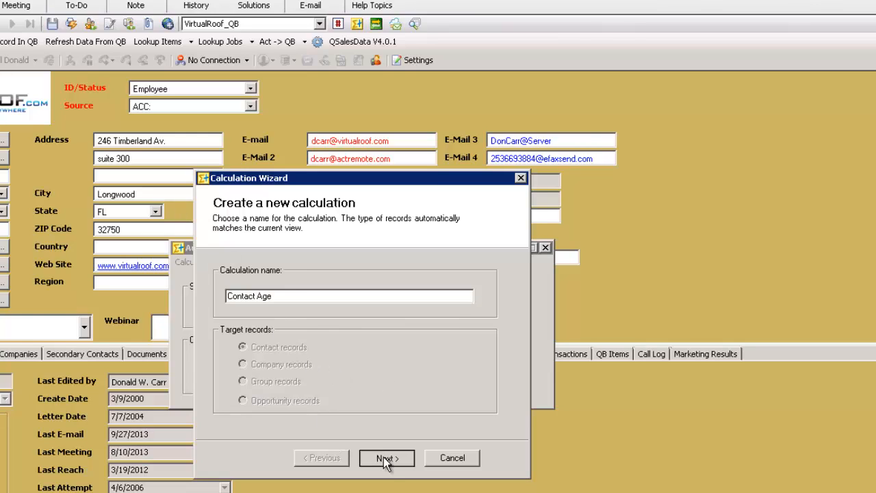
Set Age as the calculation's target field with the Always overwrite condition.
{"action": "left_click", "coordinate": [468, 300]}
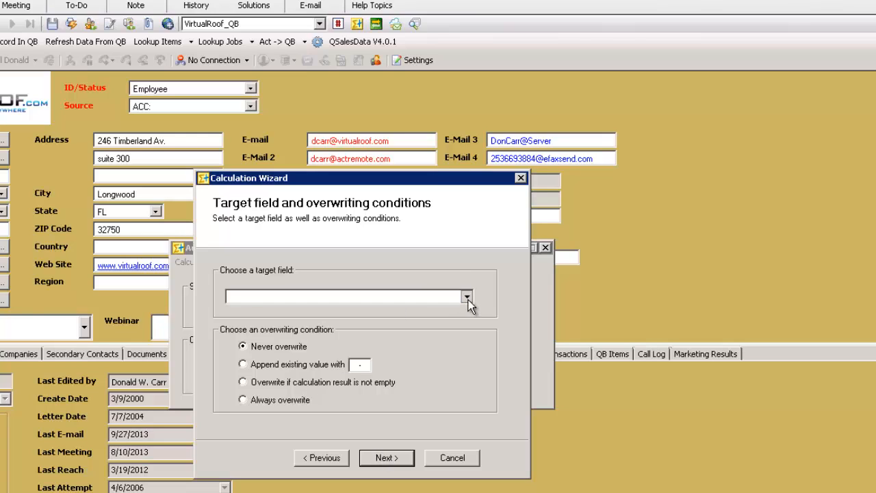
{"action": "key", "text": "a"}
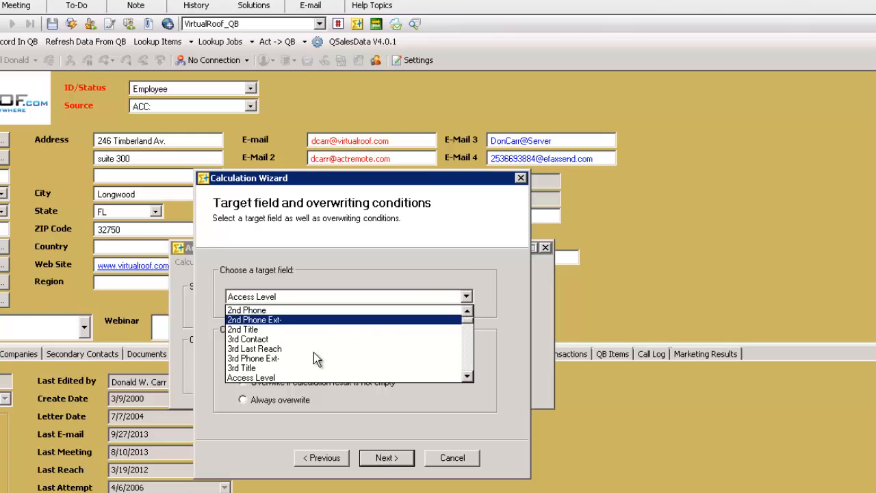
{"action": "left_click", "coordinate": [468, 376]}
{"action": "left_click", "coordinate": [468, 376]}
{"action": "left_click", "coordinate": [468, 376]}
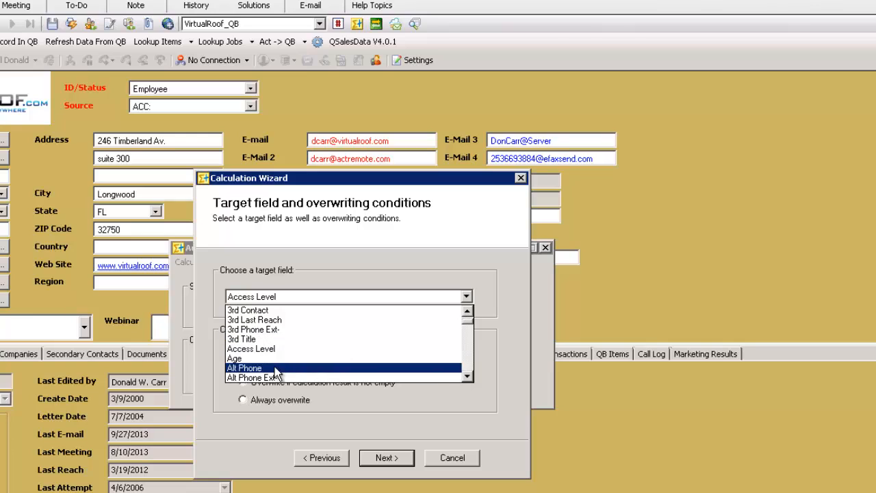
{"action": "left_click", "coordinate": [249, 360]}
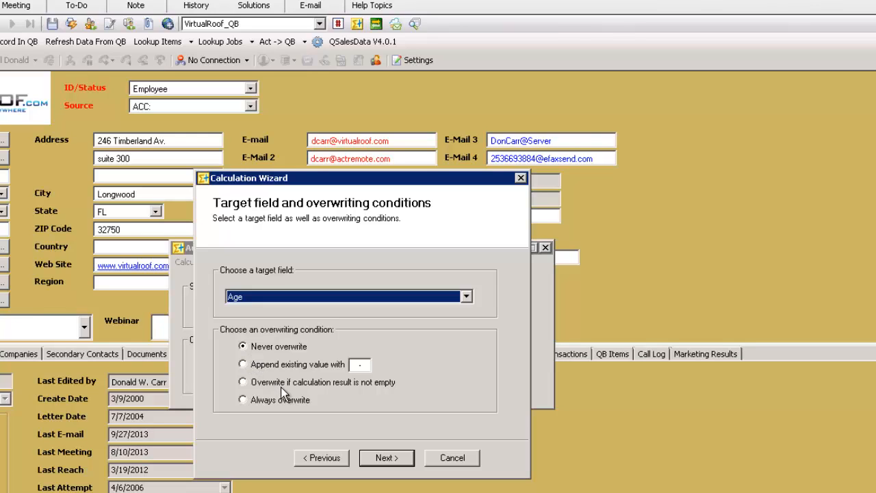
{"action": "left_click", "coordinate": [243, 400]}
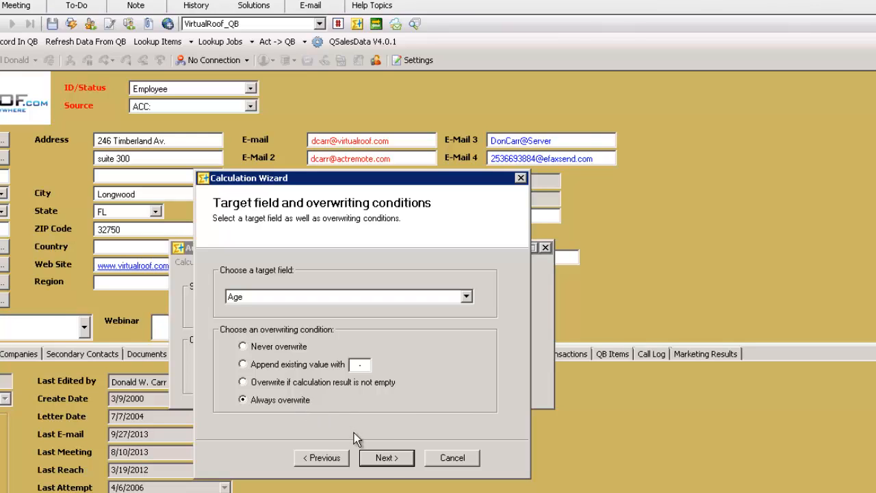
{"action": "left_click", "coordinate": [386, 458]}
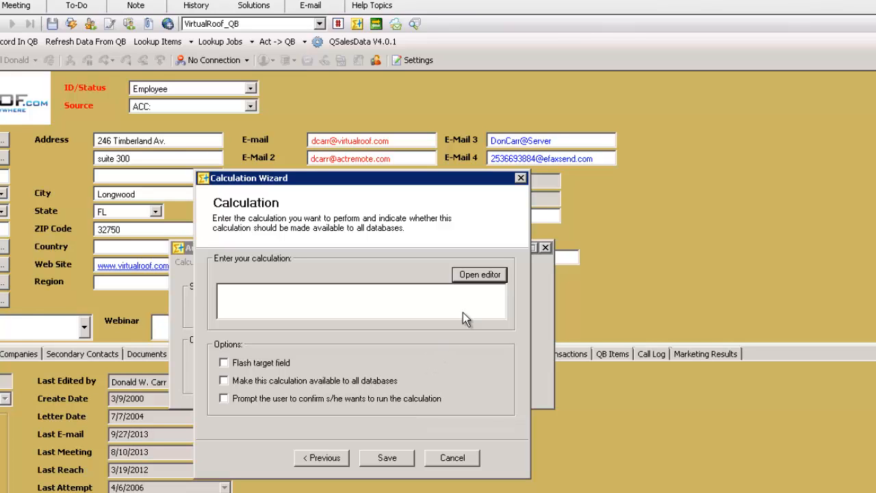
Open the Syntax Editor's examples and copy the Age([Birth Date]) expression from "Dates - Calculate an age".
{"action": "left_click", "coordinate": [482, 274]}
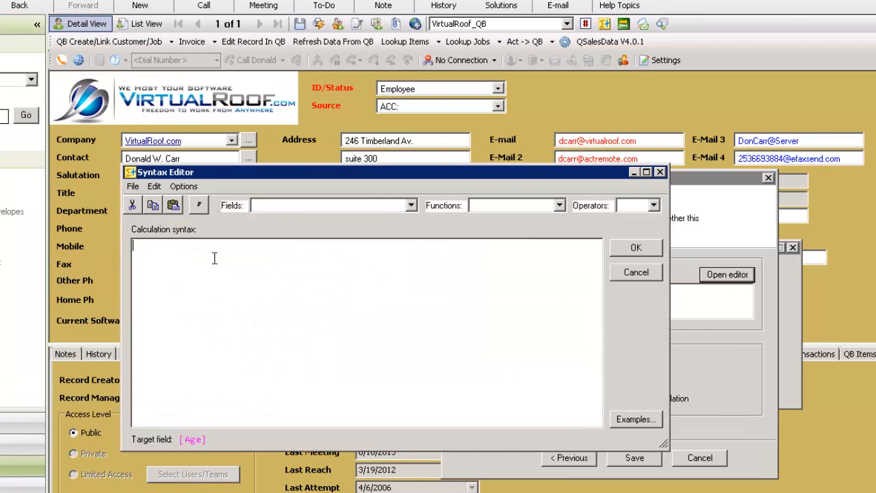
{"action": "left_click", "coordinate": [133, 186]}
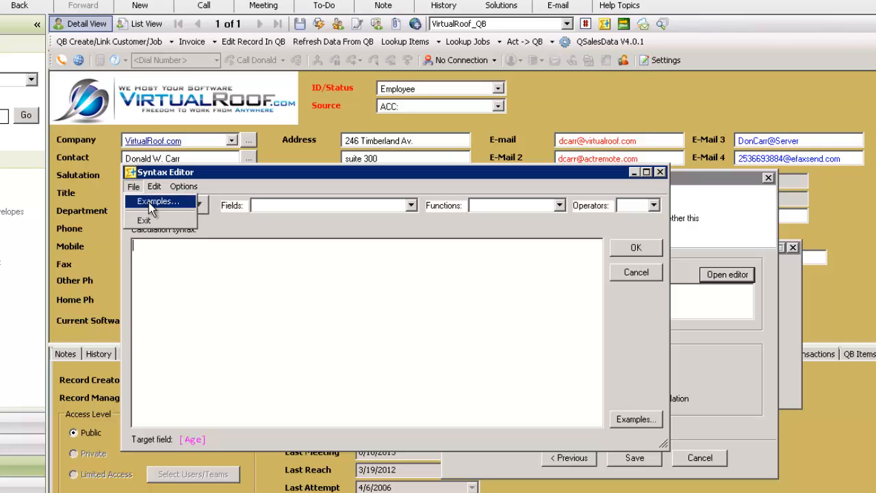
{"action": "left_click", "coordinate": [148, 203]}
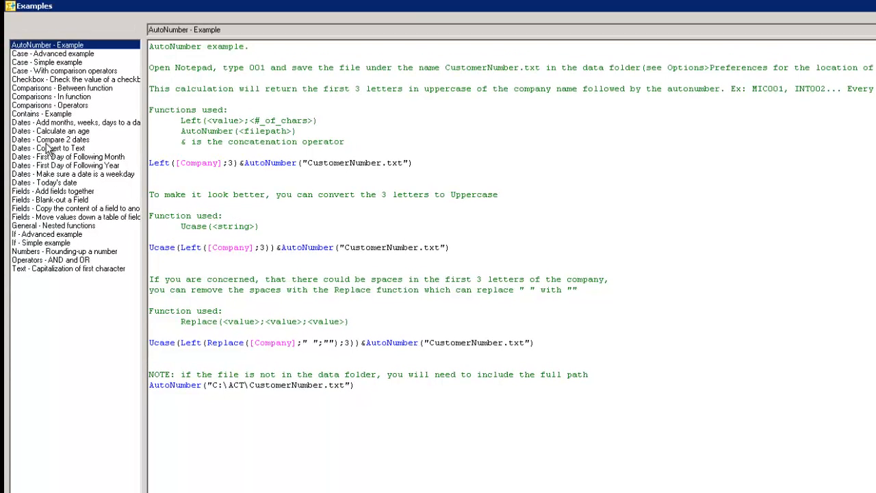
{"action": "left_click", "coordinate": [50, 131]}
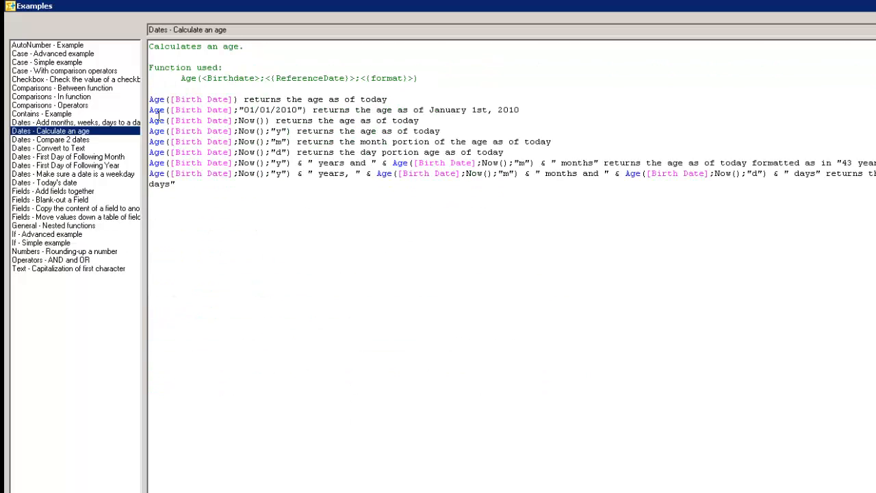
{"action": "left_click_drag", "start_coordinate": [150, 100], "coordinate": [238, 99]}
{"action": "key", "text": "ctrl+c"}
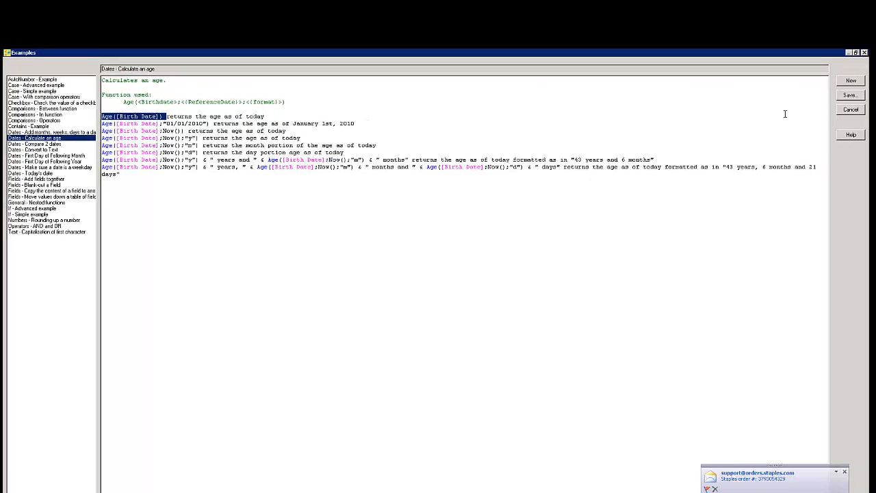
Save the calculation with the copied formula Age([Birth Date]) and run it on the current record.
{"action": "left_click", "coordinate": [851, 109]}
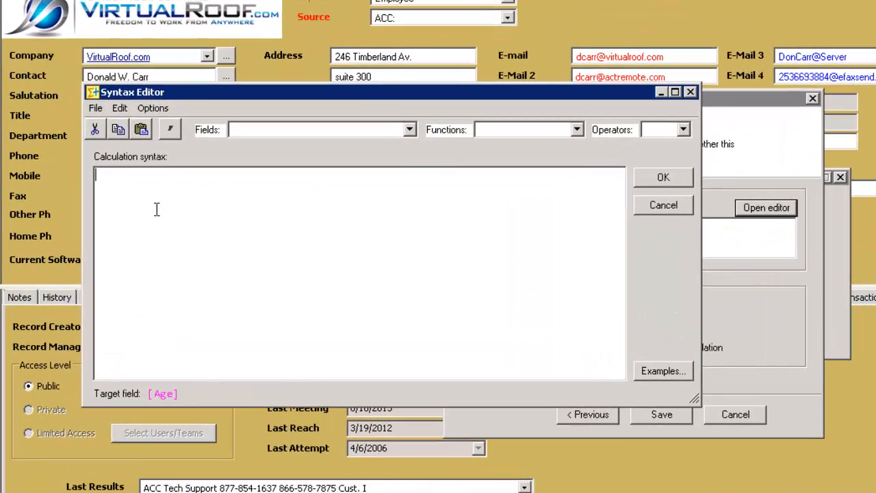
{"action": "key", "text": "ctrl+v"}
{"action": "key", "text": "BackSpace"}
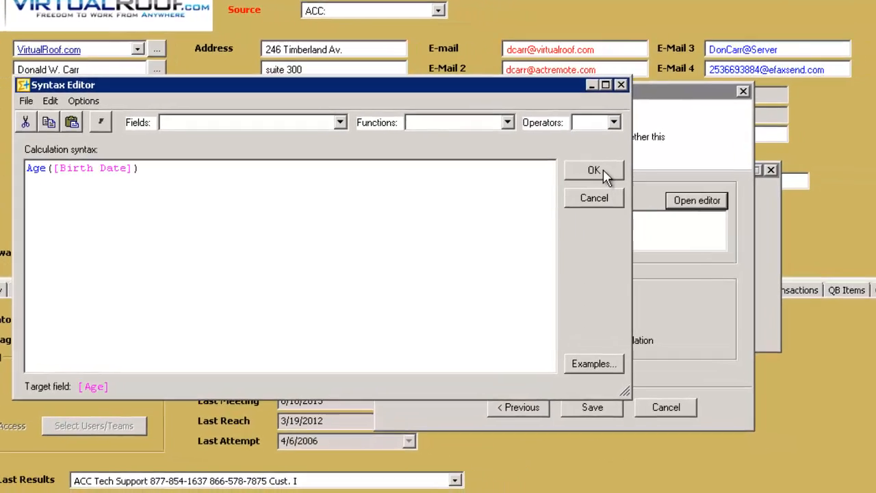
{"action": "left_click", "coordinate": [604, 173]}
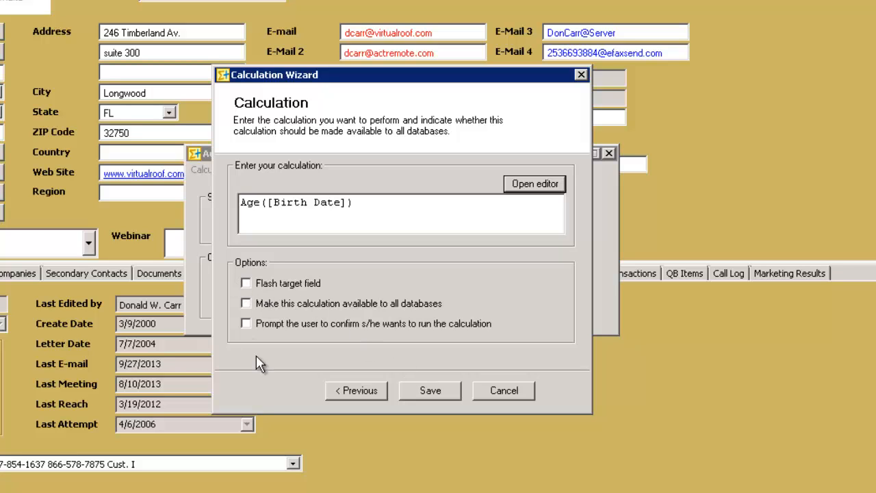
{"action": "left_click", "coordinate": [429, 397]}
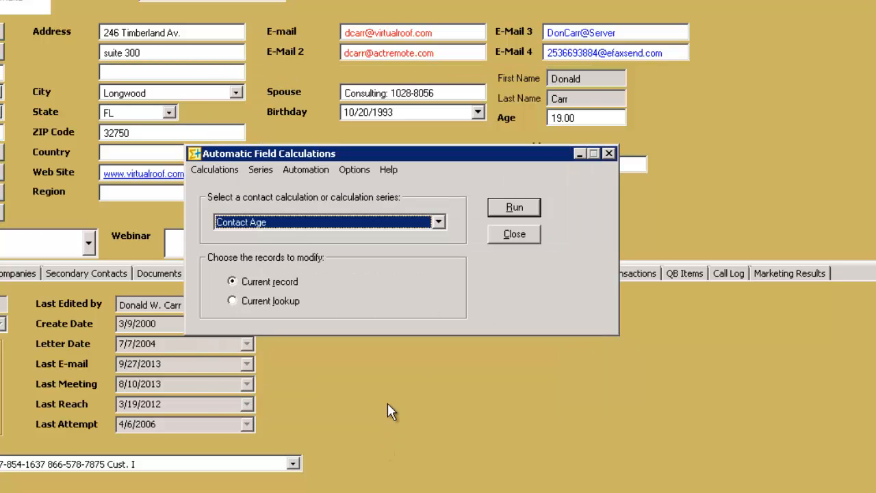
{"action": "left_click", "coordinate": [518, 210]}
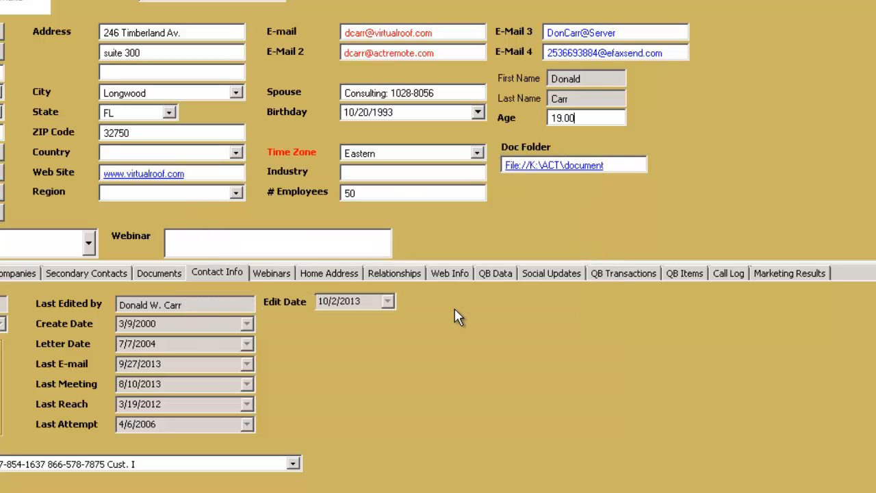
Change the year in the contact's Birthday field and rerun the Contact Age calculation on the current record.
{"action": "left_click", "coordinate": [399, 113]}
{"action": "left_click", "coordinate": [397, 114]}
{"action": "key", "text": "BackSpace"}
{"action": "type", "text": "5"}
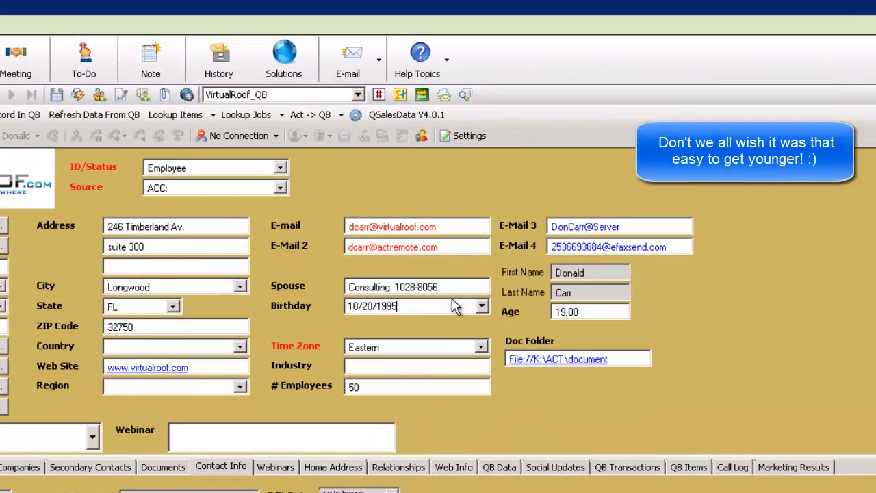
{"action": "left_click", "coordinate": [401, 95]}
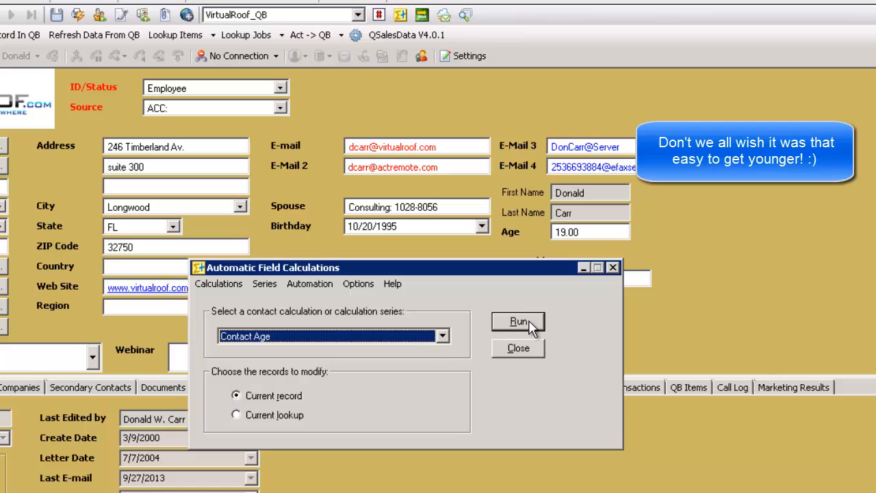
{"action": "left_click", "coordinate": [531, 342]}
{"action": "left_click", "coordinate": [530, 322]}
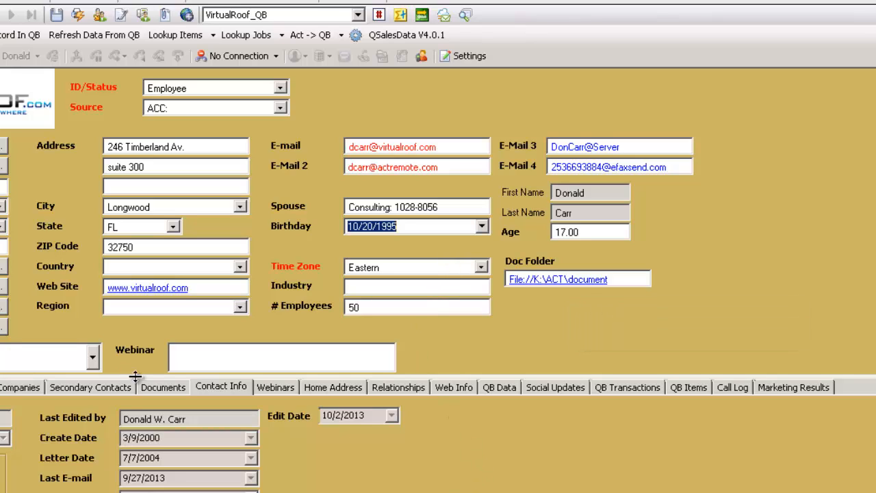
Open the existing Contact Age calculation for editing and bring its formula up in the Syntax Editor.
{"action": "left_click", "coordinate": [401, 14]}
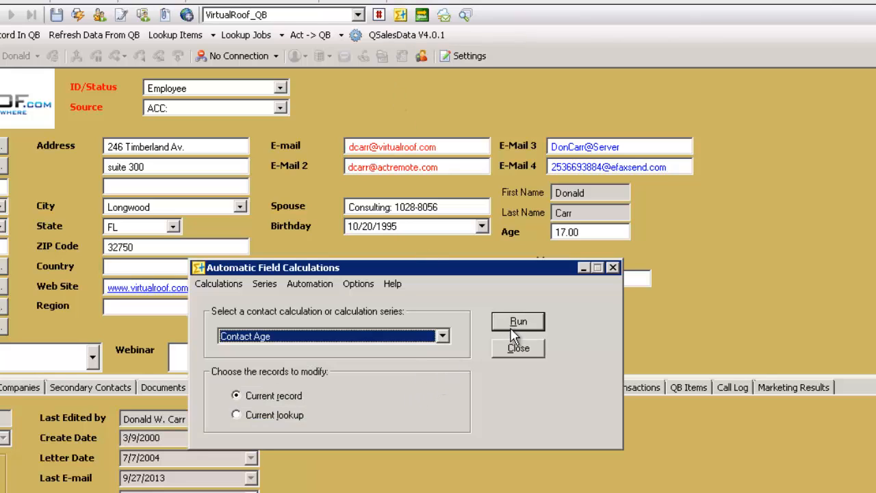
{"action": "left_click", "coordinate": [210, 288]}
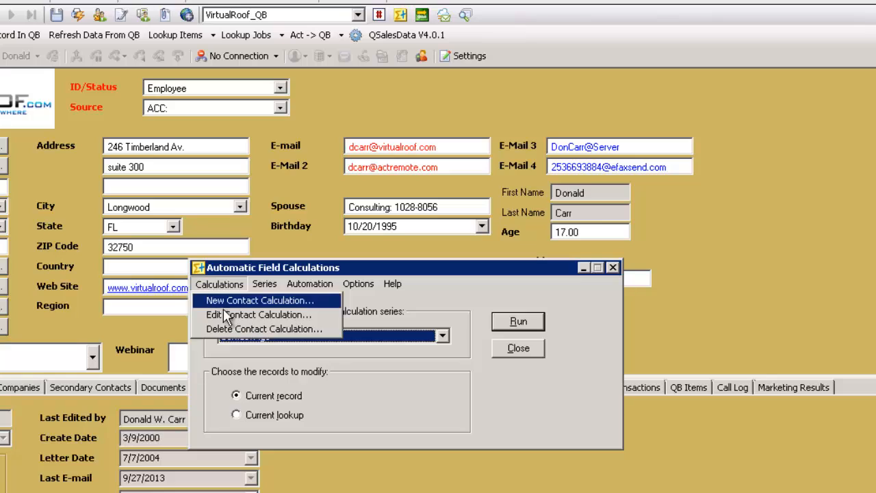
{"action": "left_click", "coordinate": [231, 320]}
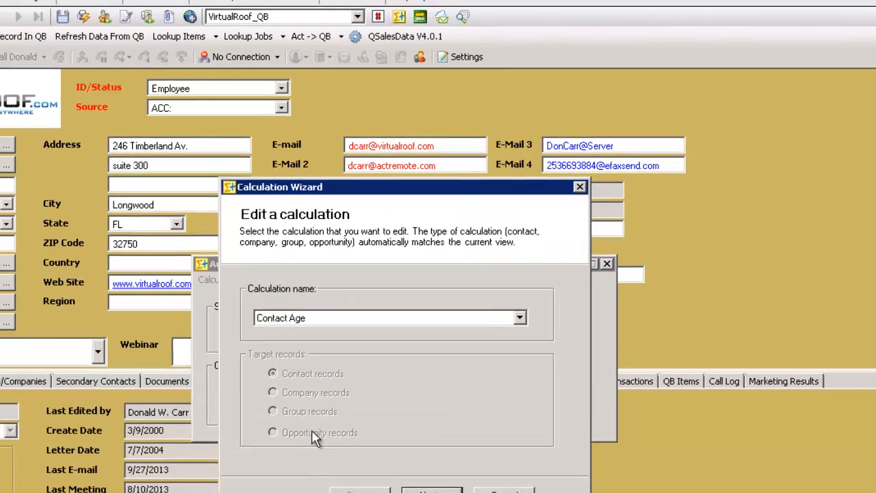
{"action": "left_click", "coordinate": [425, 462]}
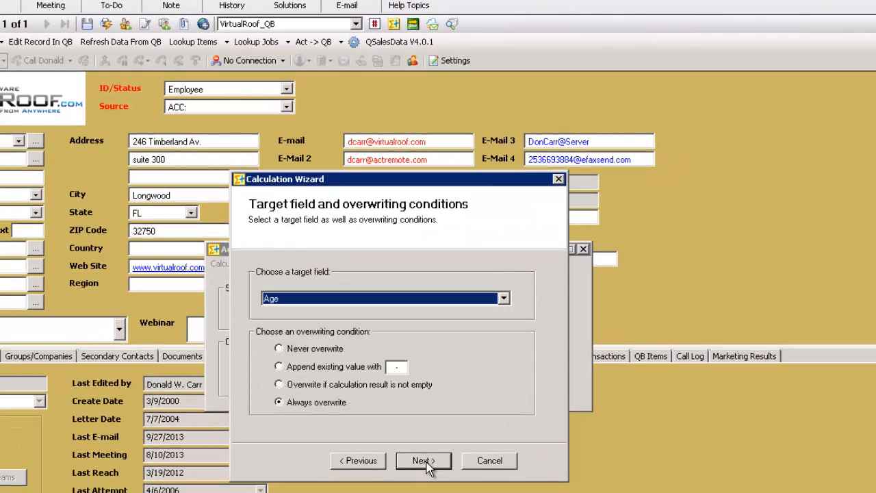
{"action": "left_click", "coordinate": [425, 461]}
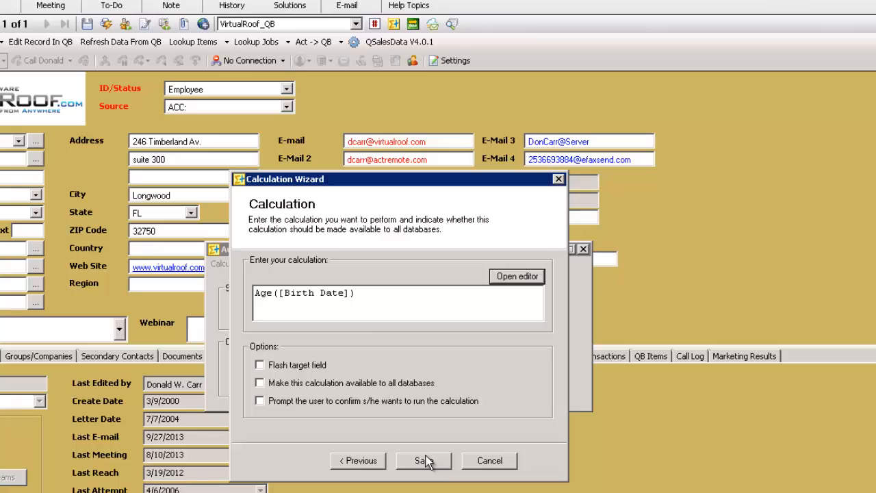
{"action": "left_click", "coordinate": [518, 277]}
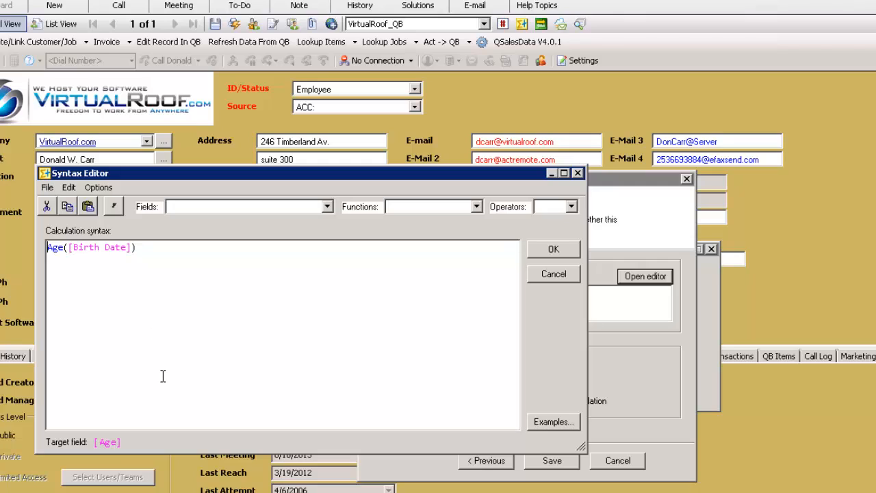
Delete the entire Age([Birth Date]) formula from the calculation syntax.
{"action": "left_click", "coordinate": [145, 247]}
{"action": "key", "text": "BackSpace"}
{"action": "key", "text": "BackSpace"}
{"action": "key", "text": "BackSpace"}
{"action": "key", "text": "BackSpace"}
{"action": "key", "text": "BackSpace"}
{"action": "key", "text": "BackSpace"}
{"action": "key", "text": "BackSpace"}
{"action": "key", "text": "BackSpace"}
{"action": "key", "text": "BackSpace"}
{"action": "key", "text": "BackSpace"}
{"action": "key", "text": "BackSpace"}
{"action": "key", "text": "BackSpace"}
{"action": "key", "text": "BackSpace"}
{"action": "key", "text": "BackSpace"}
{"action": "key", "text": "BackSpace"}
{"action": "key", "text": "BackSpace"}
{"action": "key", "text": "BackSpace"}
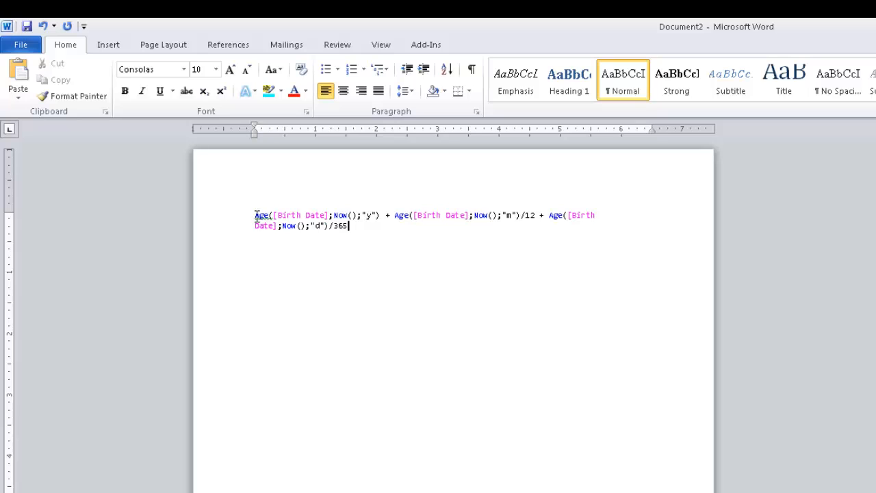
Copy the formula Age([Birth Date];Now();"y") + Age([Birth Date];Now();"m")/12 + Age([Birth Date];Now();"d")/365 from the Word document into the Syntax Editor's empty calculation syntax.
{"action": "left_click_drag", "start_coordinate": [255, 215], "coordinate": [349, 227]}
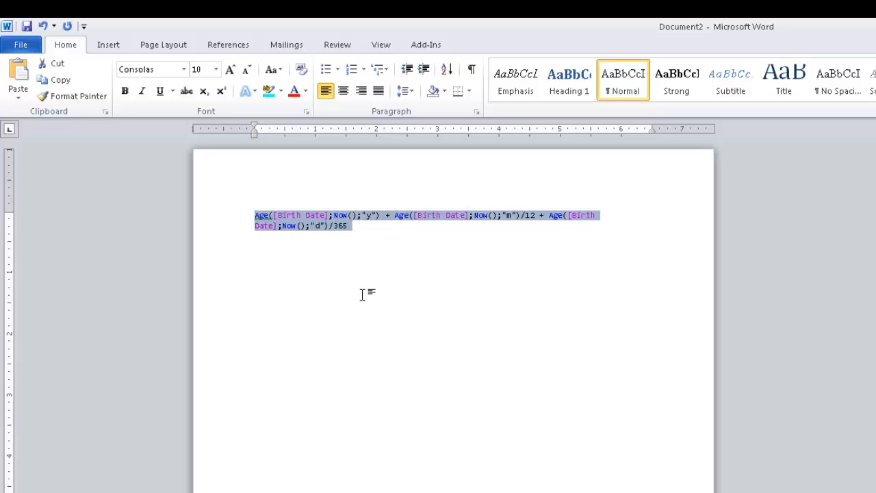
{"action": "key", "text": "ctrl+c"}
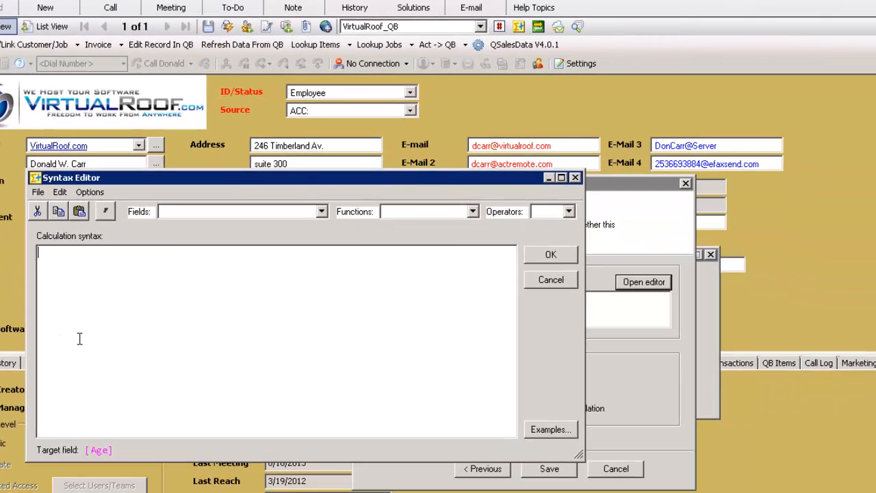
{"action": "key", "text": "ctrl+v"}
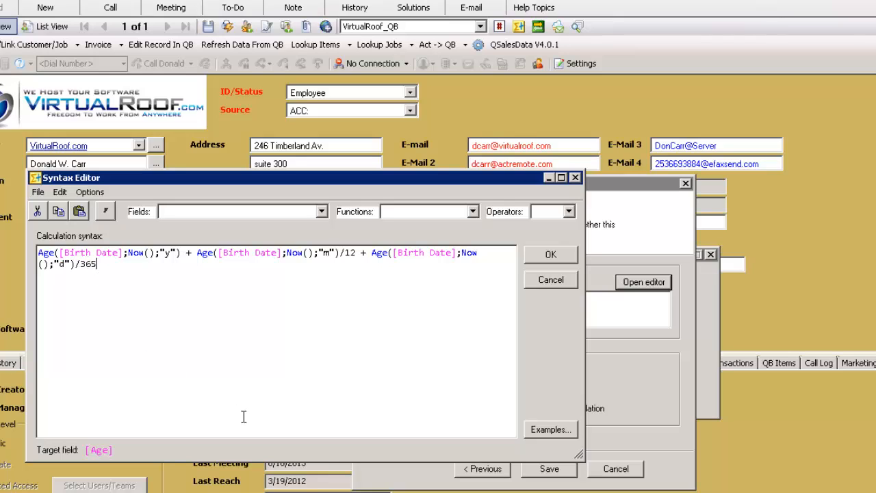
Accept the new formula, save the Contact Age calculation and run it on the current record.
{"action": "left_click", "coordinate": [552, 256]}
{"action": "left_click", "coordinate": [550, 469]}
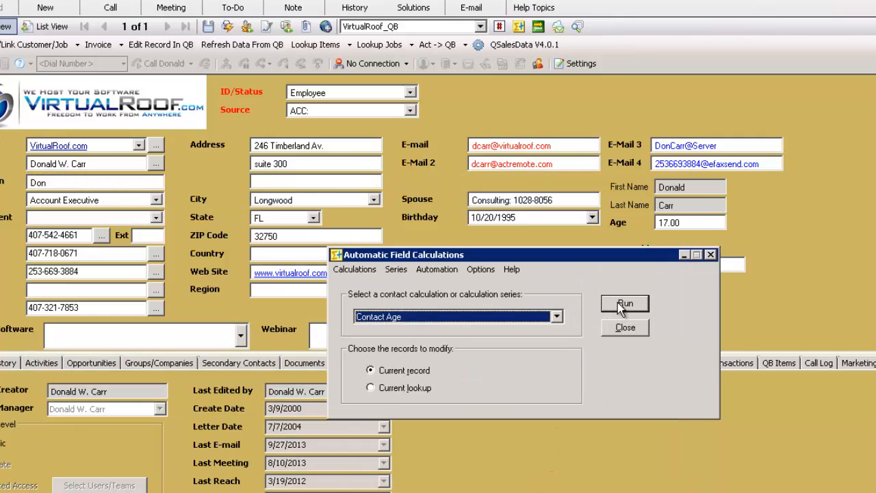
{"action": "left_click", "coordinate": [622, 304]}
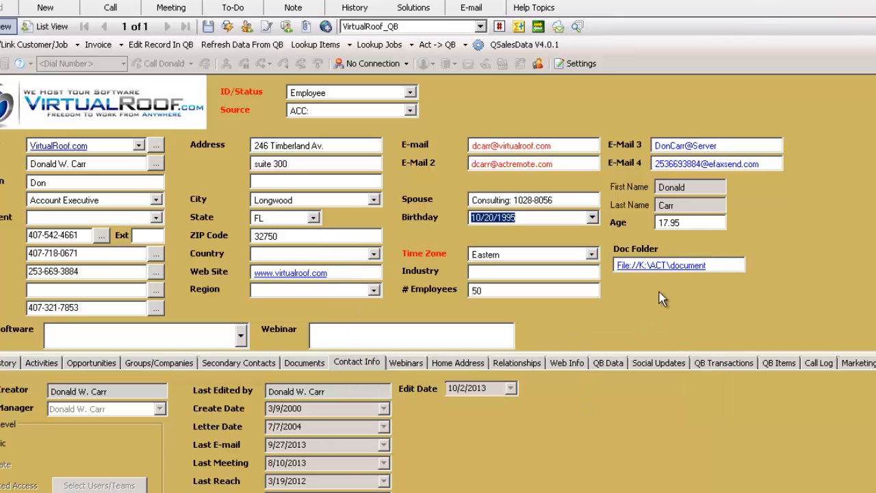
Set up a contact lookup on the Age field with the condition Greater Than 65.49.
{"action": "right_click", "coordinate": [689, 223]}
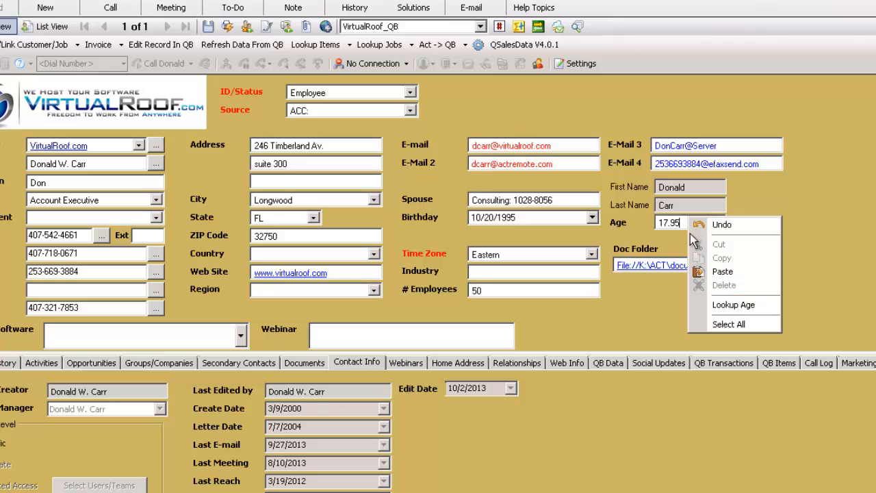
{"action": "left_click", "coordinate": [720, 303]}
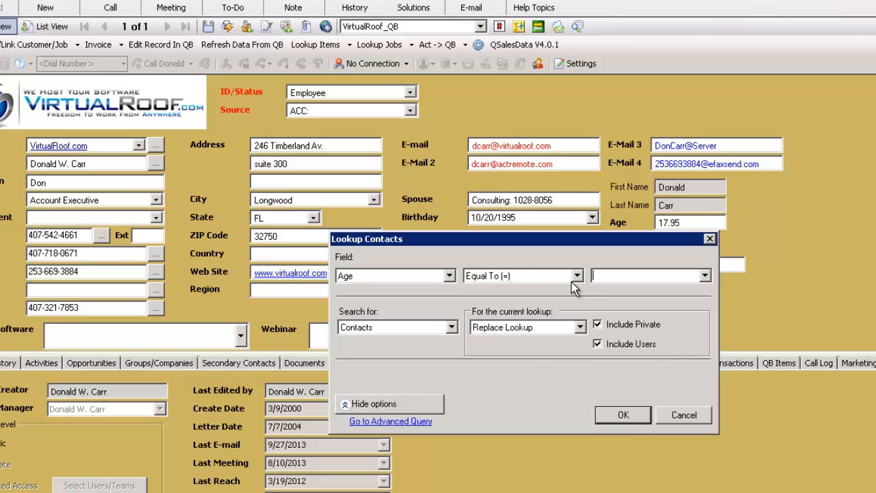
{"action": "left_click", "coordinate": [577, 277]}
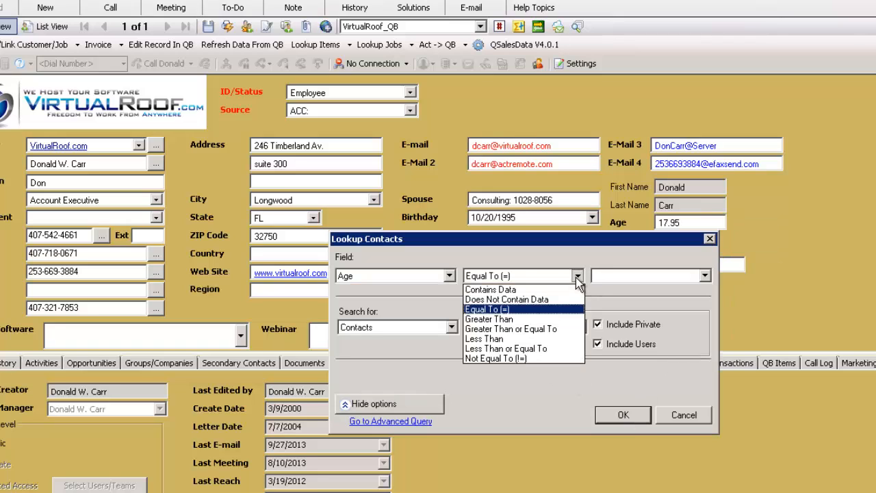
{"action": "left_click", "coordinate": [501, 321]}
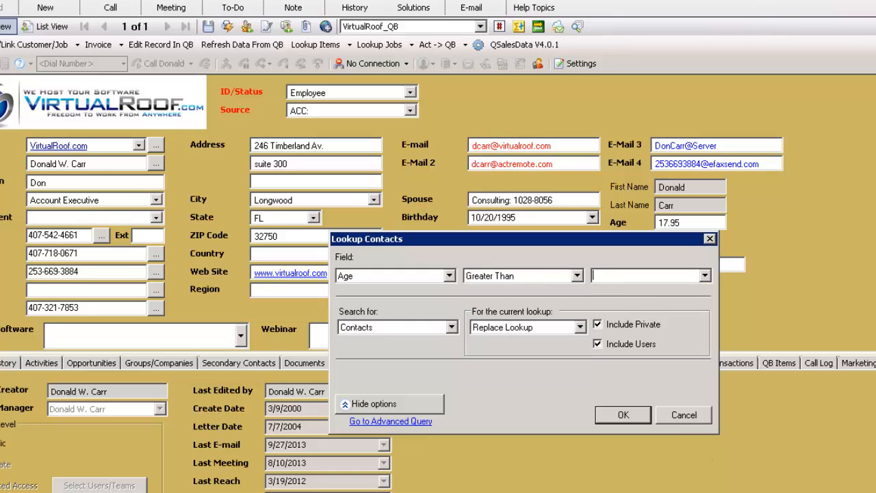
{"action": "type", "text": "65.49"}
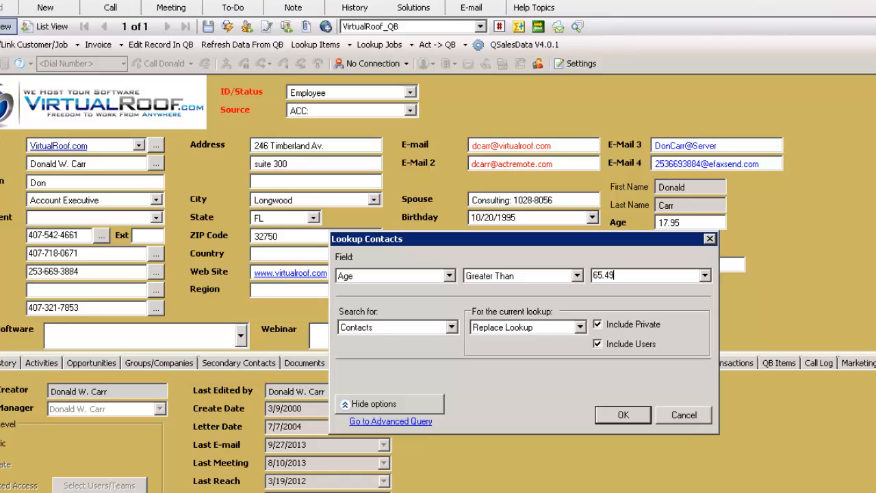